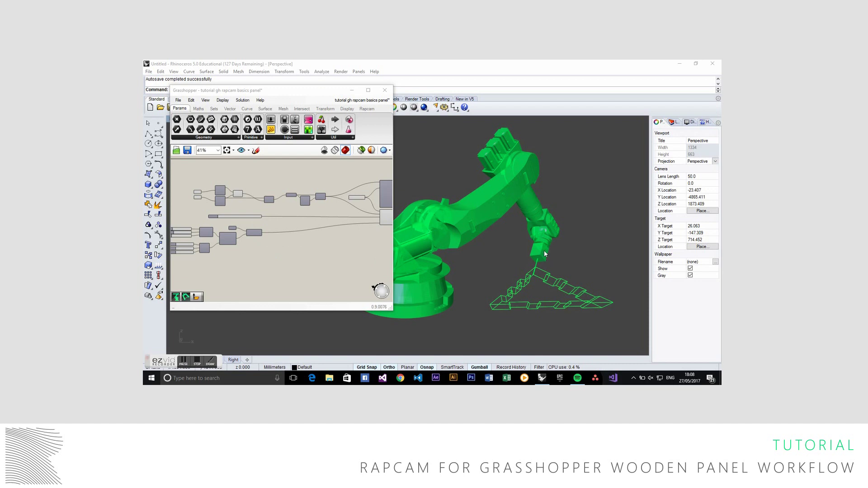
Examine the robot with its panel toolpath and the two curve parameters feeding the Control Points components
right_drag(565, 244, 559, 292)
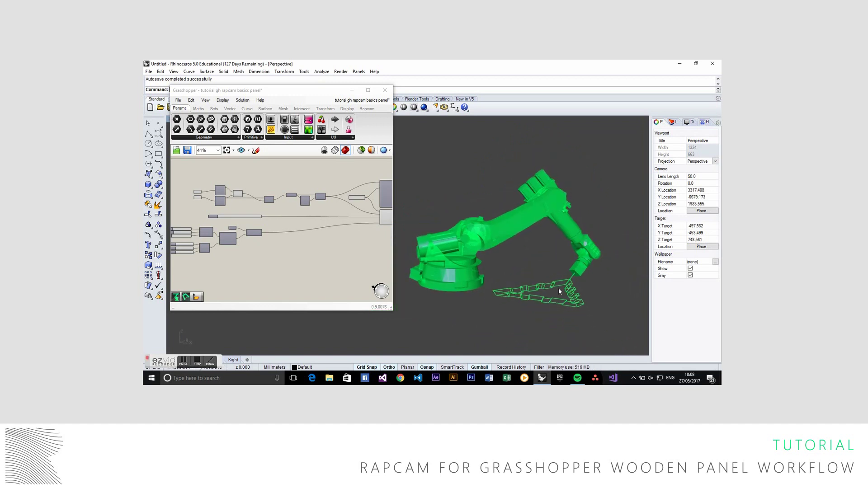
scroll(560, 291, up, 3)
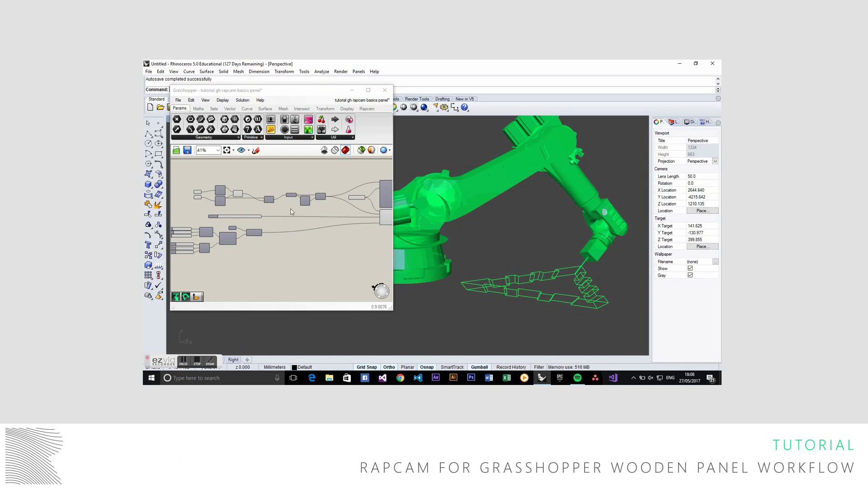
scroll(198, 195, up, 3)
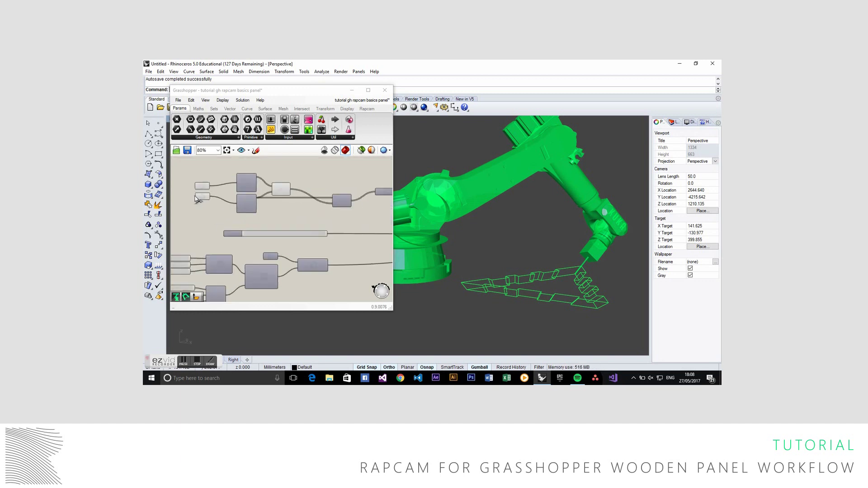
right_drag(218, 219, 241, 220)
scroll(230, 191, up, 3)
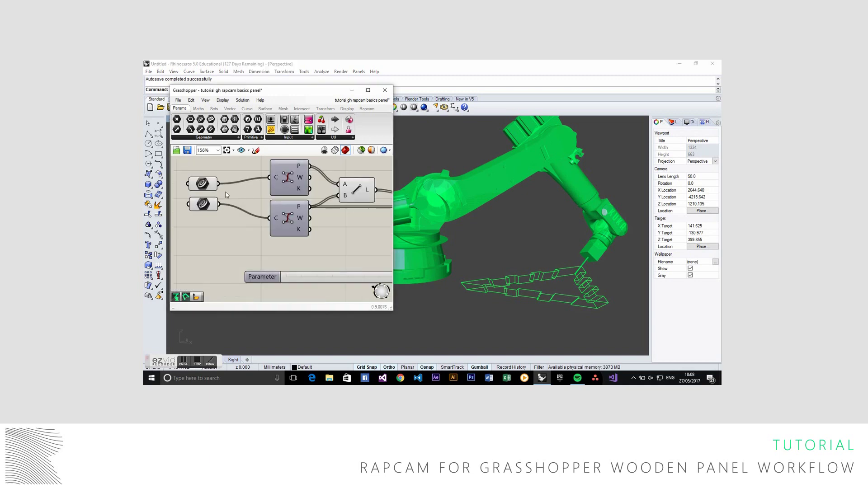
drag(208, 178, 209, 179)
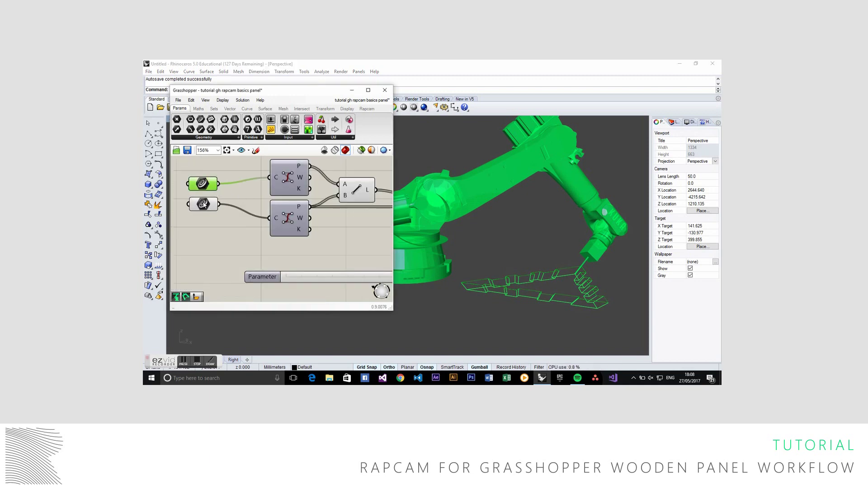
click(204, 204)
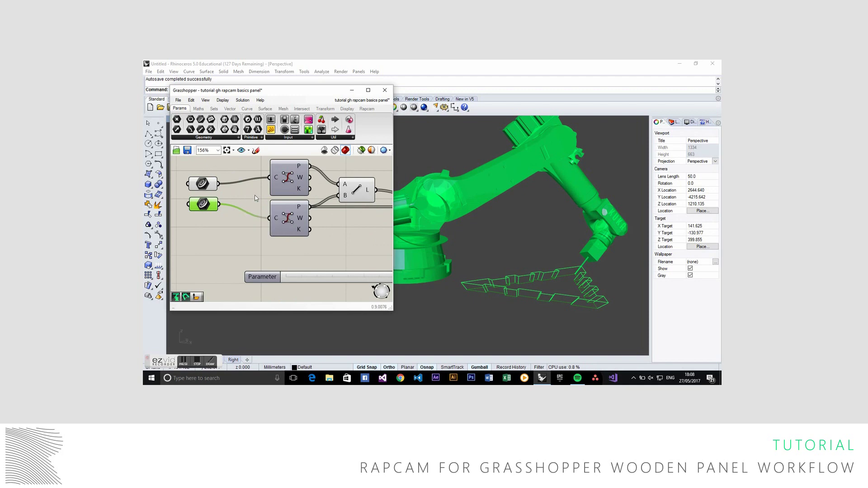
click(295, 170)
click(295, 210)
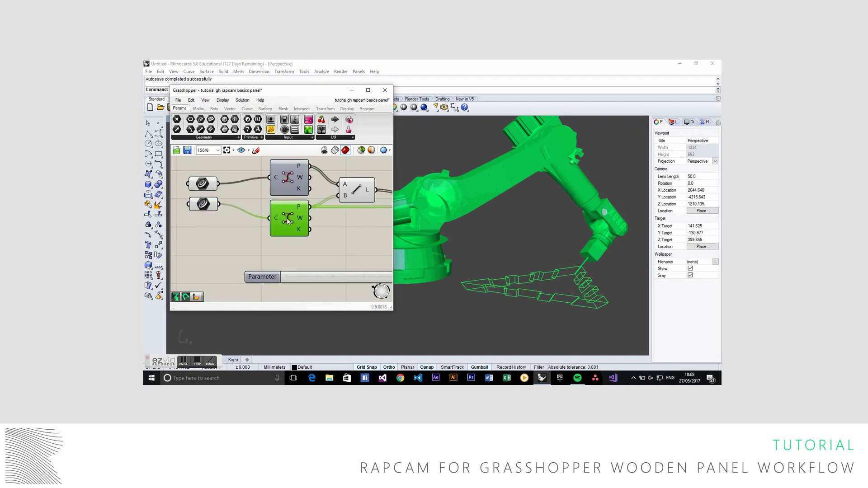
Turn on the preview of both Control Points components
click(316, 250)
drag(318, 248, 242, 173)
right_click(244, 163)
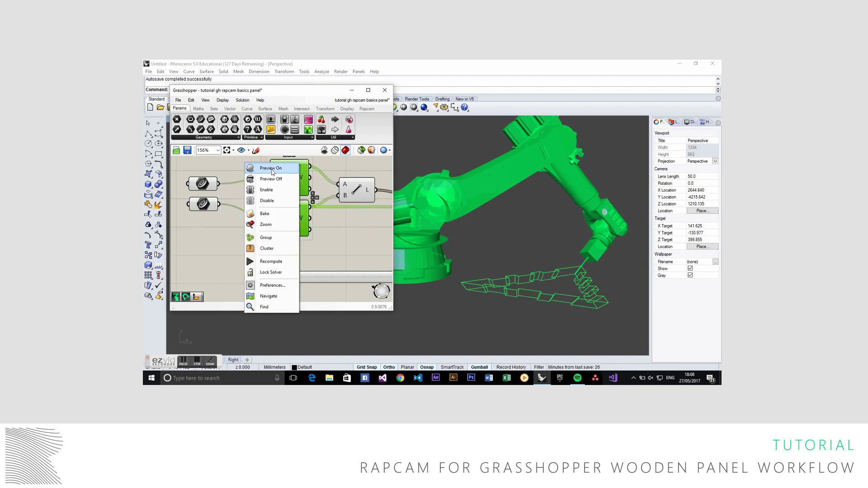
click(272, 168)
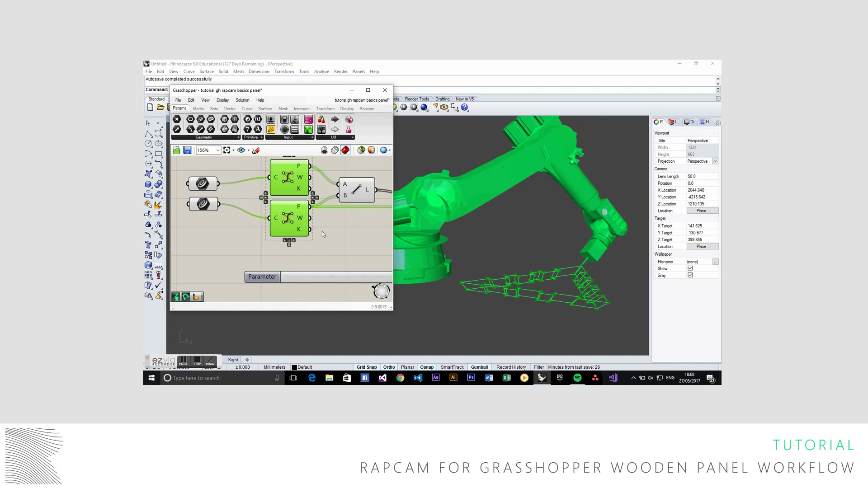
click(323, 232)
Check the Line component and turn off the preview of both Control Points components
right_drag(373, 239, 307, 252)
click(292, 203)
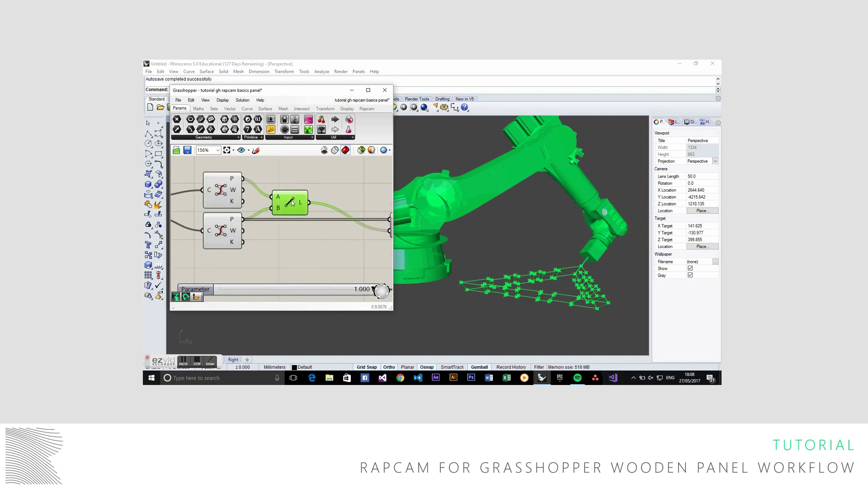
drag(244, 256, 203, 184)
right_click(293, 160)
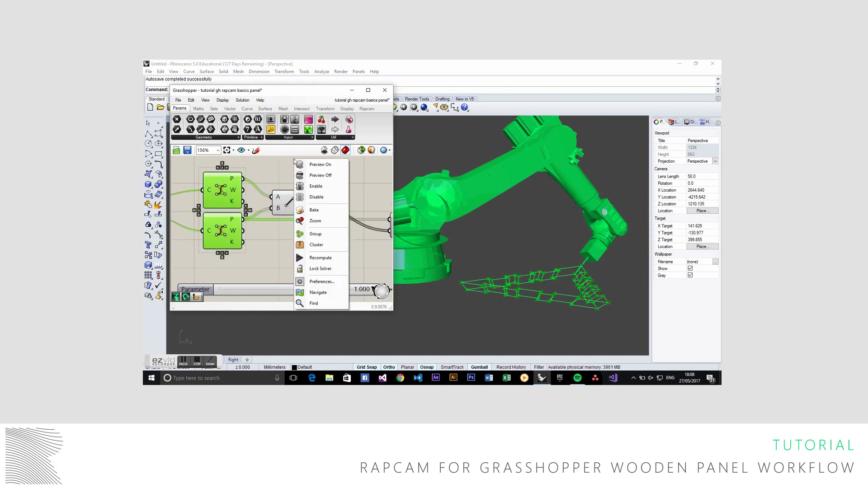
click(311, 176)
Turn on the preview of the Plane Normal component fed by the lines and inspect its planes up close in the viewport
right_drag(312, 193, 237, 201)
scroll(236, 202, down, 2)
drag(314, 247, 280, 207)
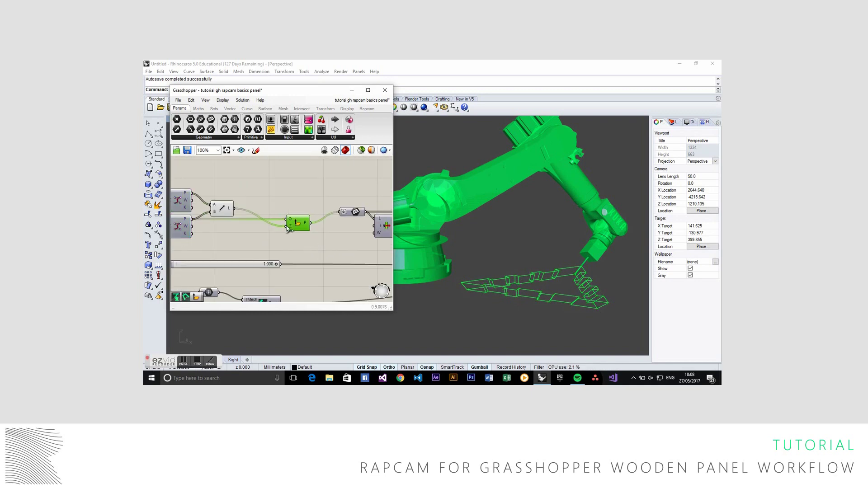
right_click(300, 198)
click(311, 201)
scroll(500, 317, up, 15)
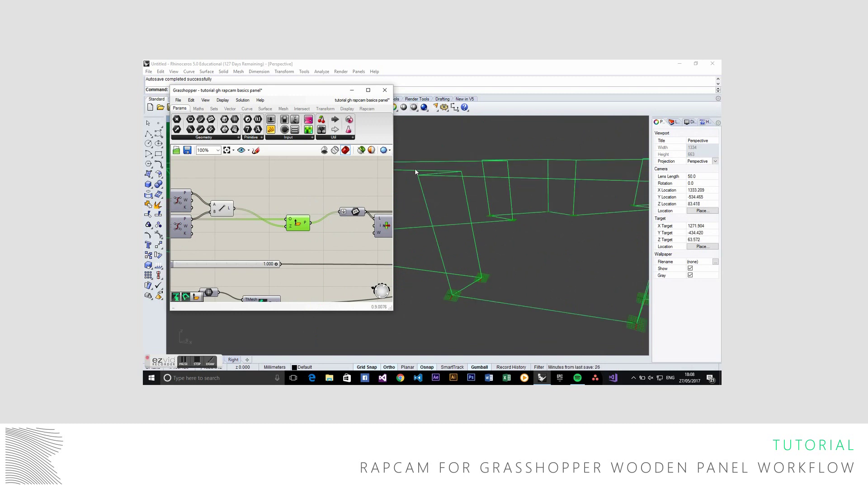
right_drag(320, 184, 318, 172)
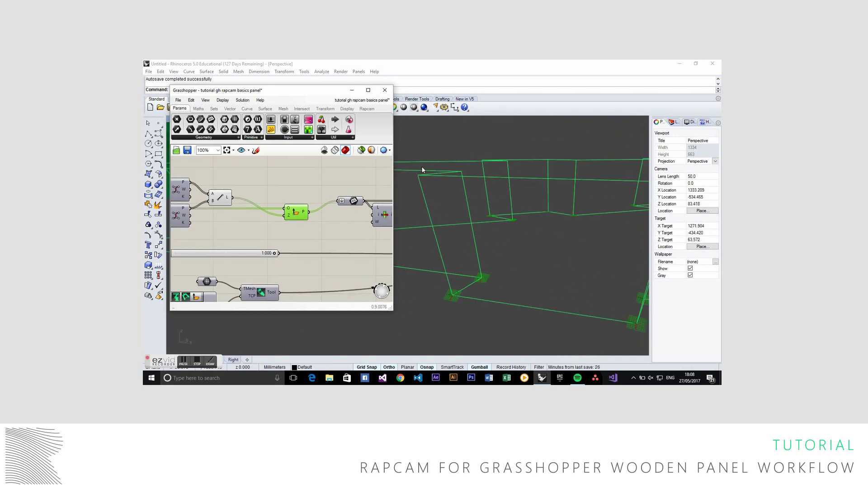
Turn off the preview of the Plane Normal component
right_drag(318, 210, 298, 218)
right_click(279, 174)
click(292, 188)
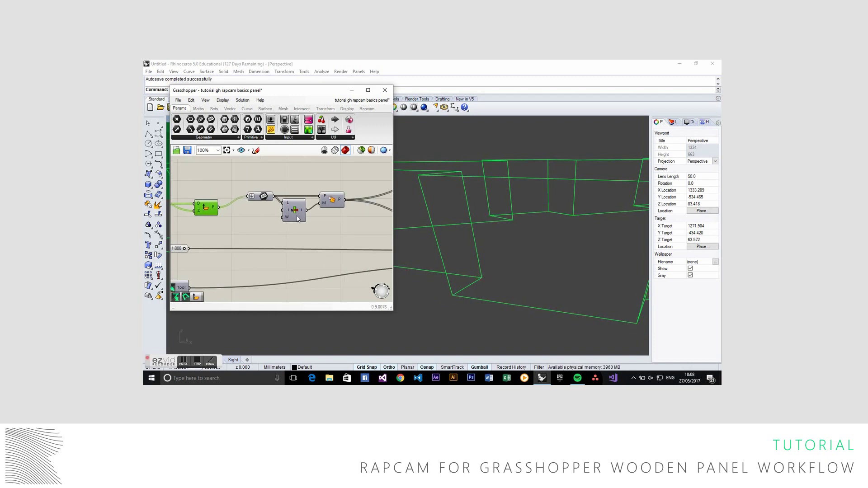
Examine the List Item component, the plane component it feeds, and how the resulting planes connect to the robot components
click(298, 218)
click(333, 201)
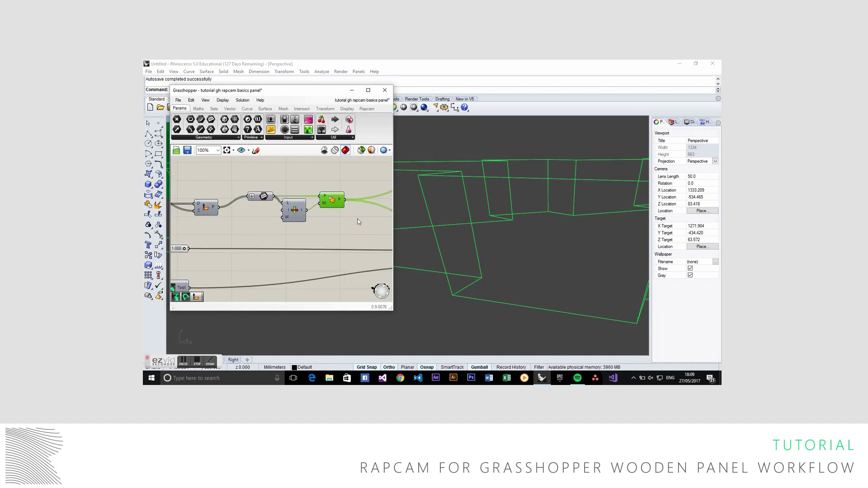
scroll(359, 222, down, 1)
scroll(335, 224, down, 2)
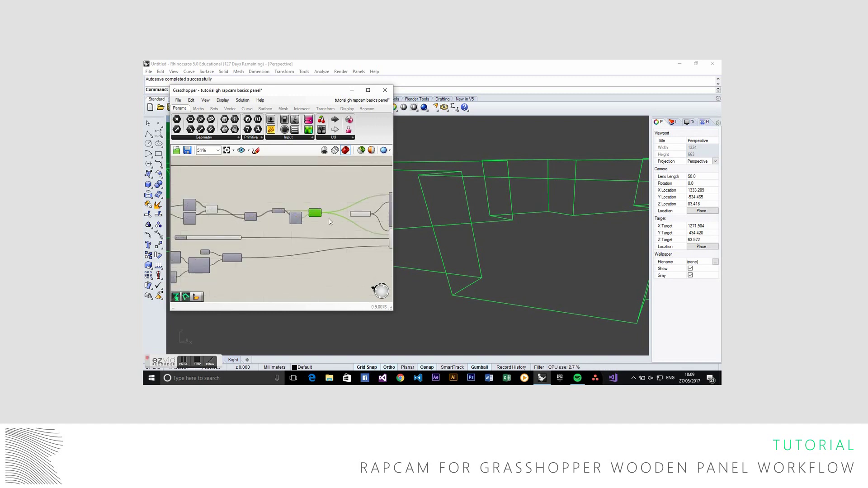
scroll(330, 222, up, 3)
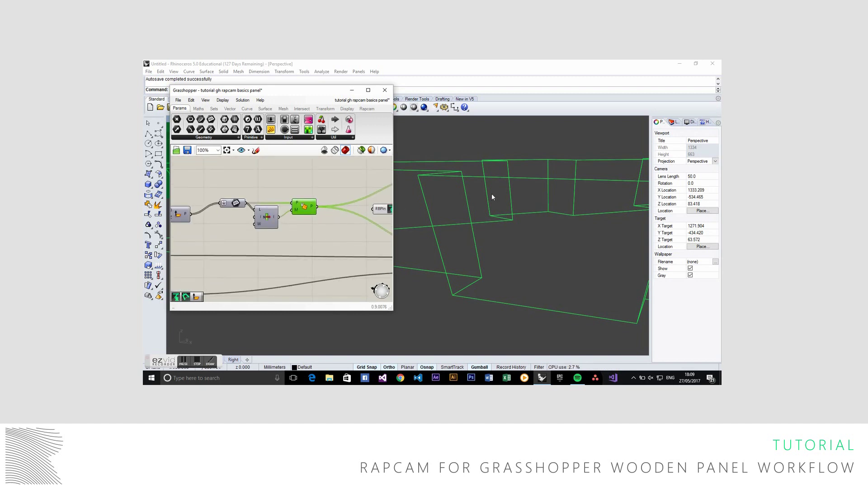
right_drag(338, 208, 304, 207)
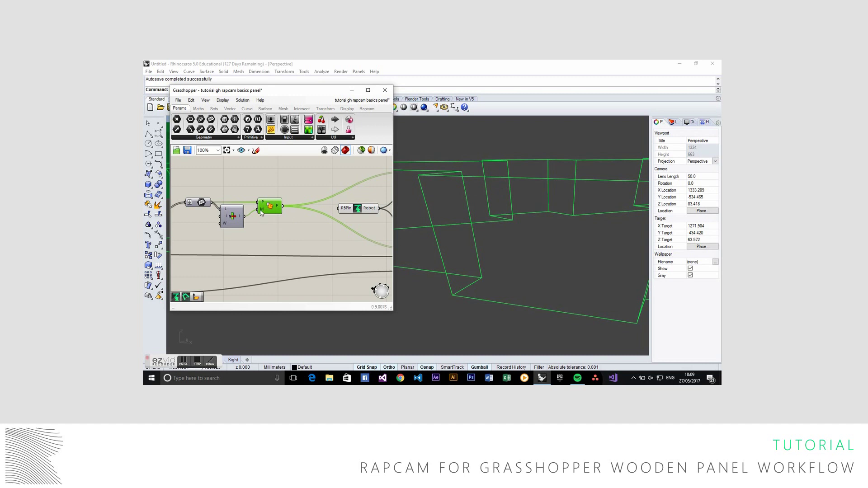
scroll(273, 236, down, 3)
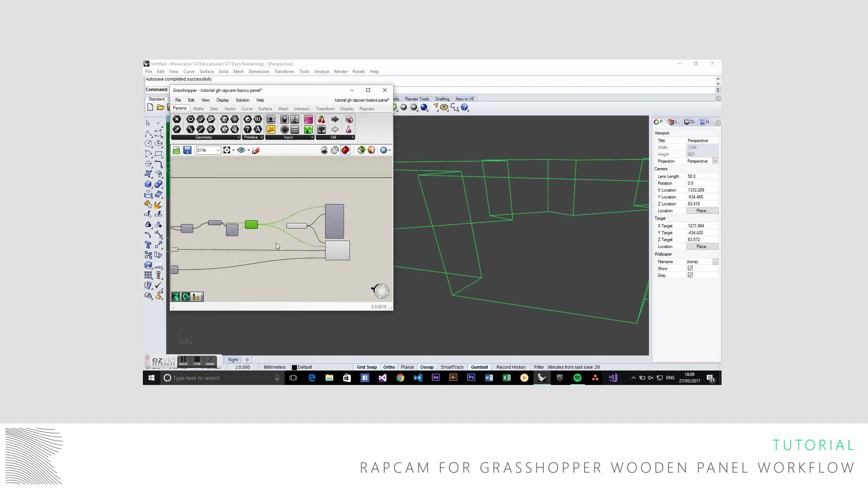
scroll(324, 240, up, 3)
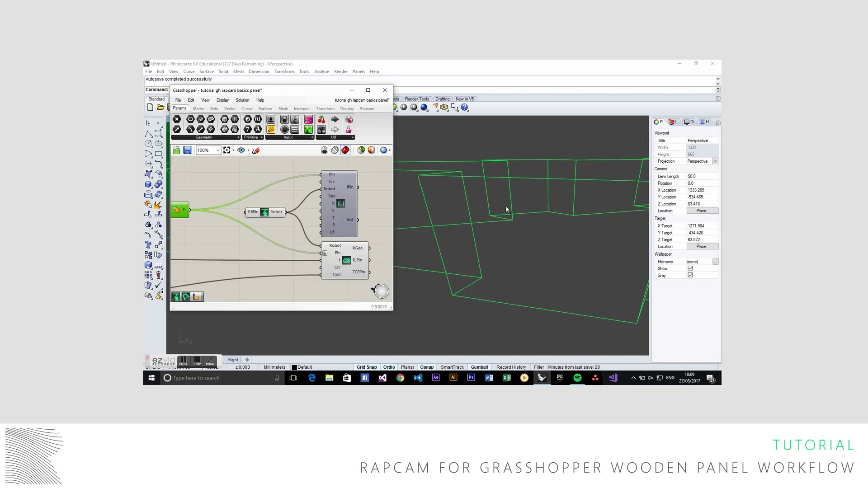
scroll(318, 275, down, 2)
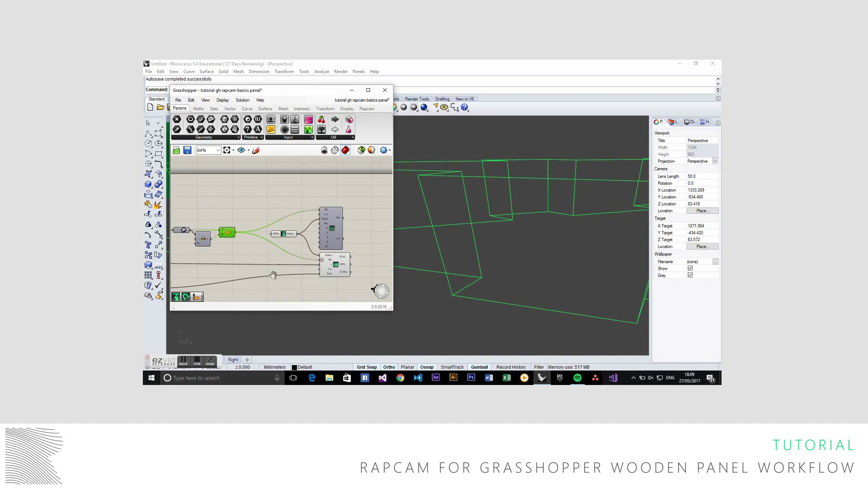
right_drag(273, 277, 282, 258)
scroll(281, 259, down, 2)
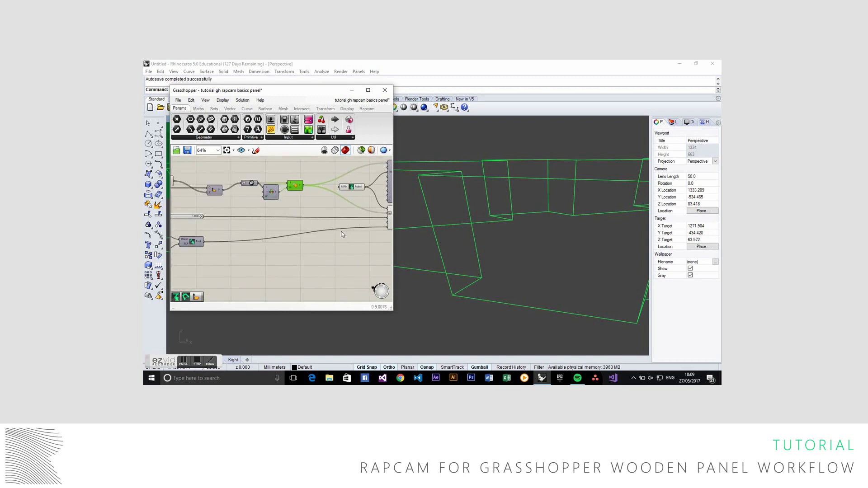
scroll(252, 261, up, 3)
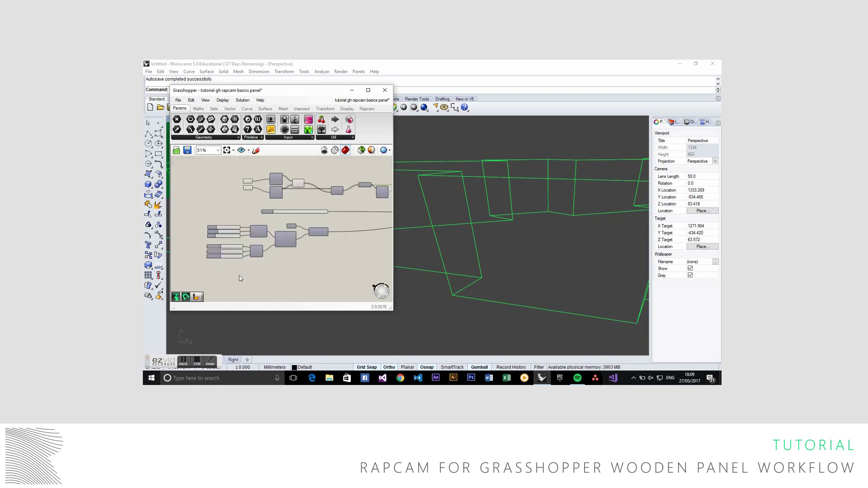
Examine the tool definition group: the rotation and X, Y, Z coordinate sliders, the TCP component, and the mesh feeding the Tool component
drag(368, 259, 187, 190)
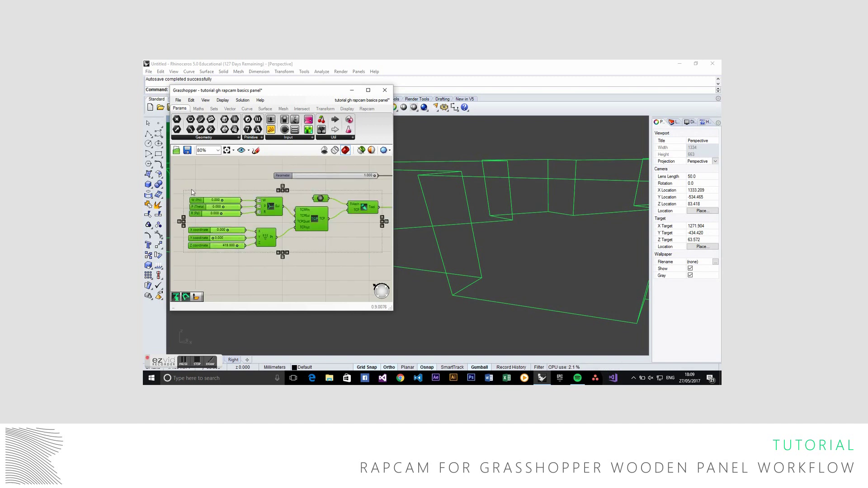
click(218, 179)
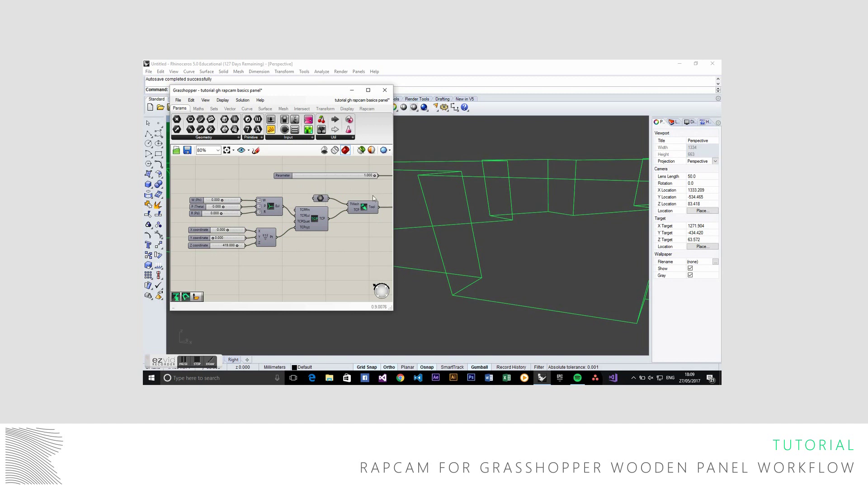
drag(329, 249, 196, 197)
click(282, 199)
right_drag(328, 232, 297, 238)
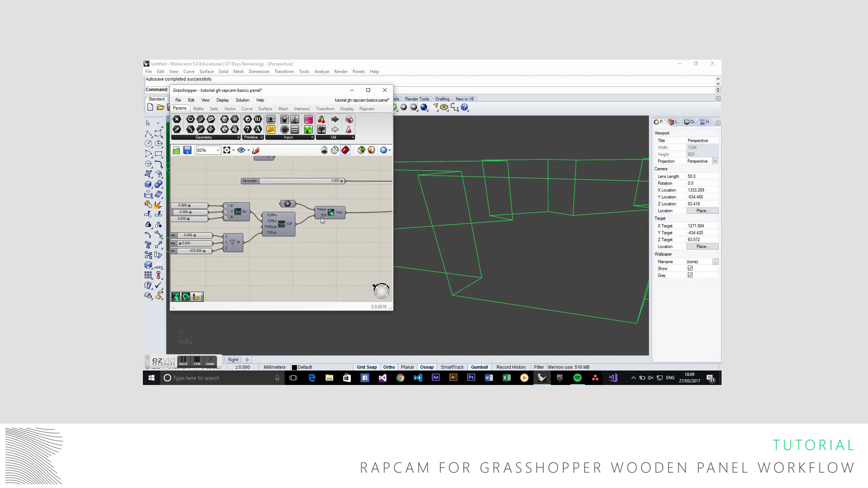
right_drag(336, 213, 272, 230)
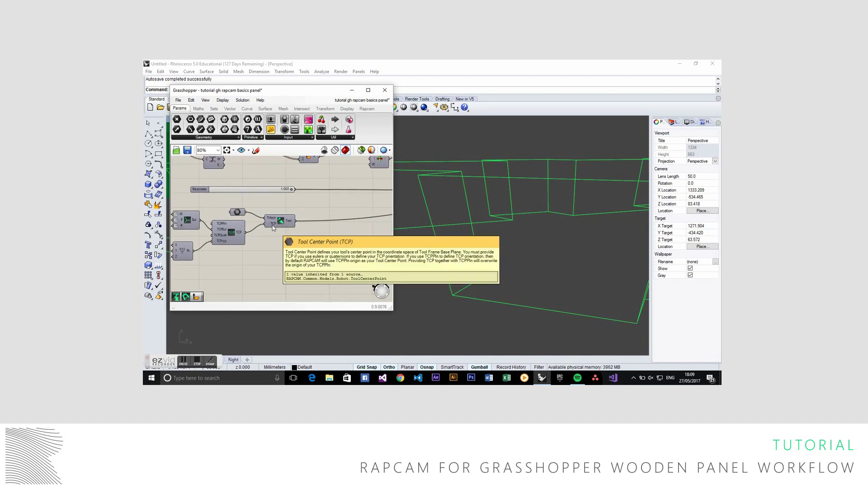
click(238, 212)
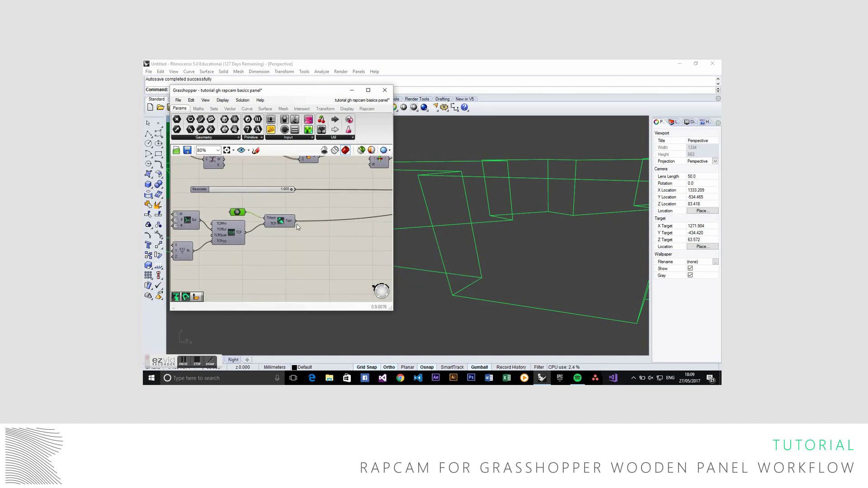
right_drag(296, 224, 233, 235)
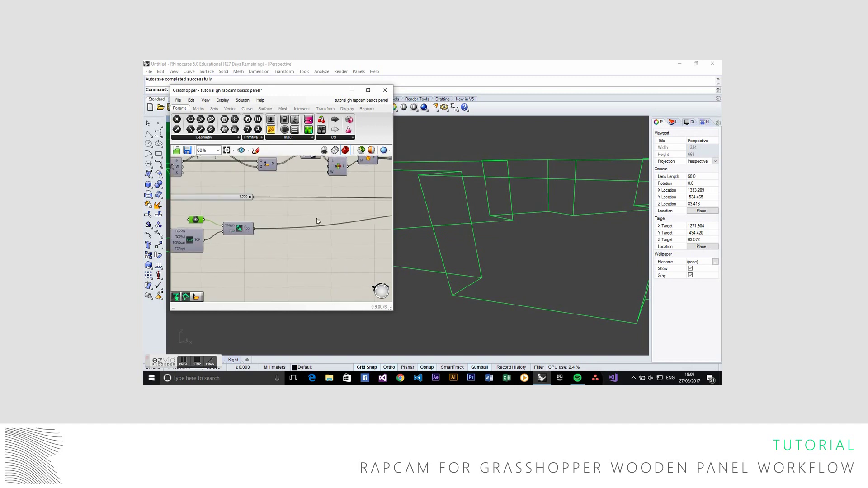
Examine the robot simulation component that receives the tool and planes, and the Inst output of the Kuka Instructions component
right_drag(317, 217, 236, 239)
scroll(233, 236, down, 2)
scroll(336, 234, up, 3)
right_drag(361, 218, 330, 227)
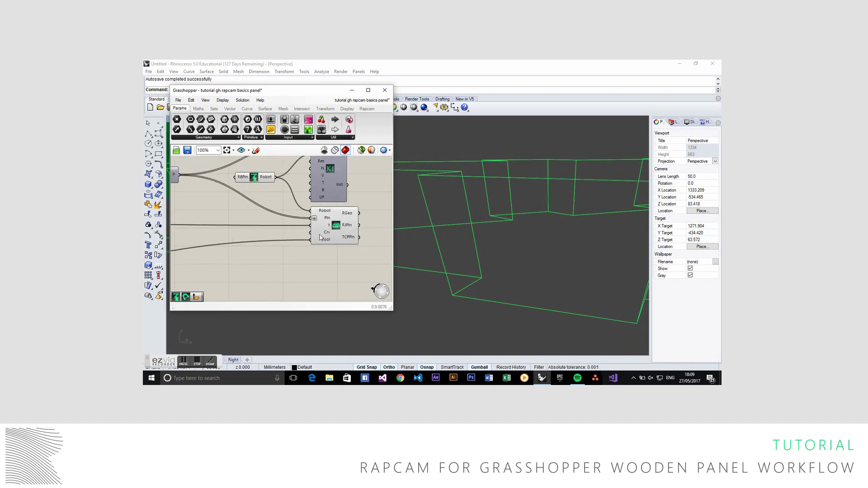
click(339, 217)
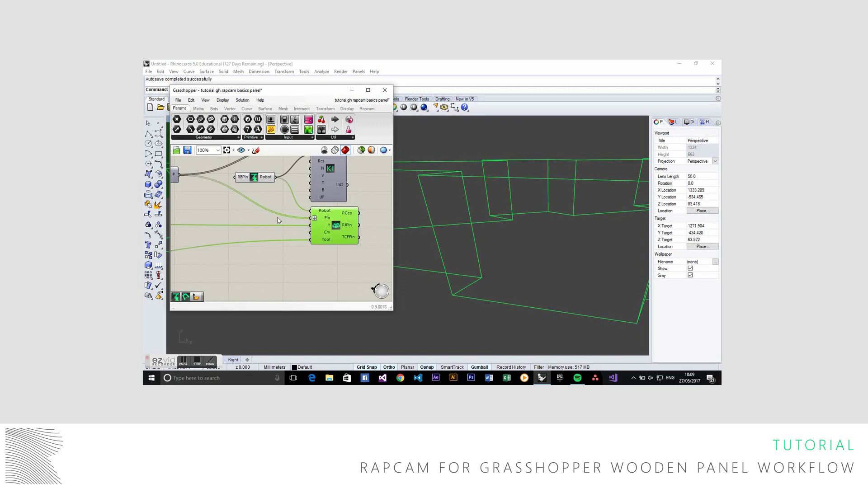
right_drag(284, 217, 310, 242)
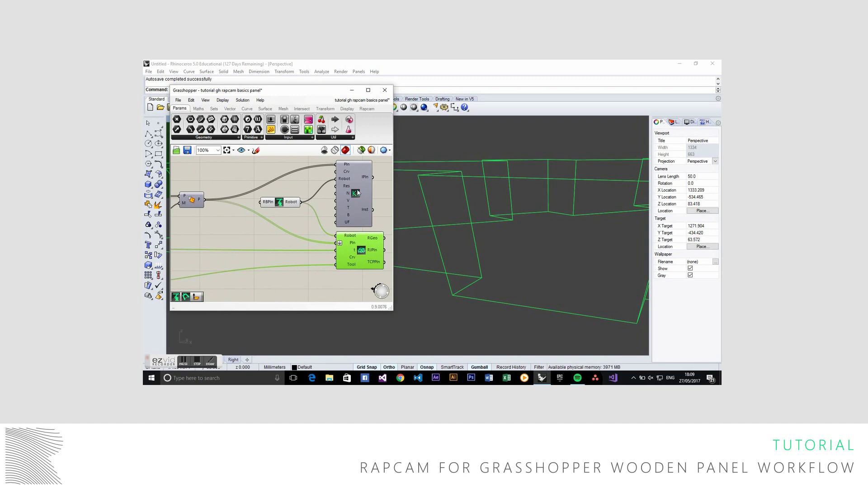
right_drag(365, 211, 327, 219)
click(318, 217)
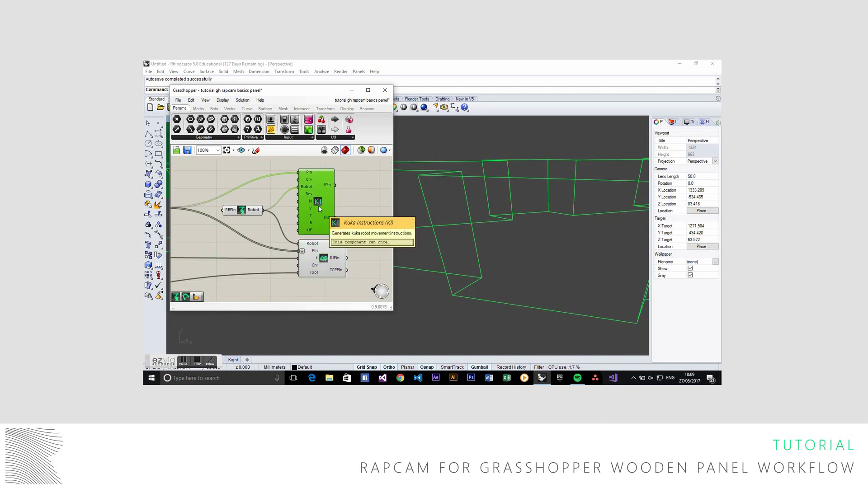
mouse_move(329, 219)
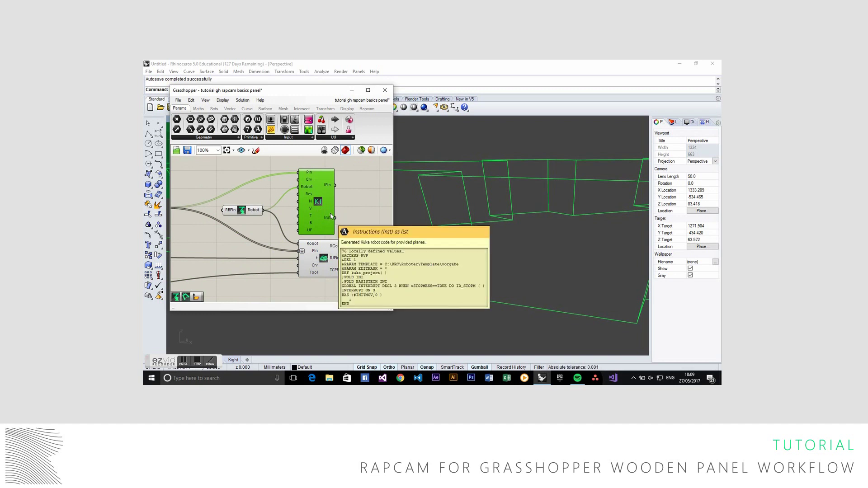
Add an empty panel beside the Kuka Instructions component and connect it to the Inst output
right_drag(380, 206, 317, 207)
drag(271, 130, 360, 202)
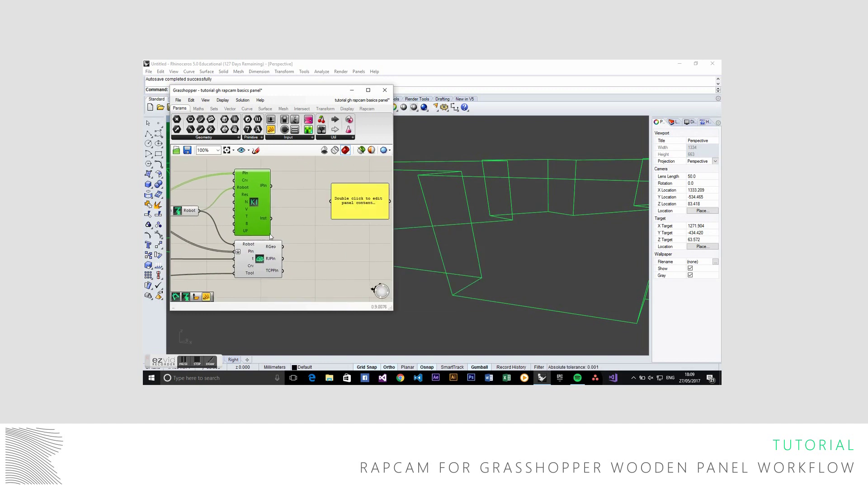
drag(271, 218, 333, 203)
scroll(334, 203, down, 3)
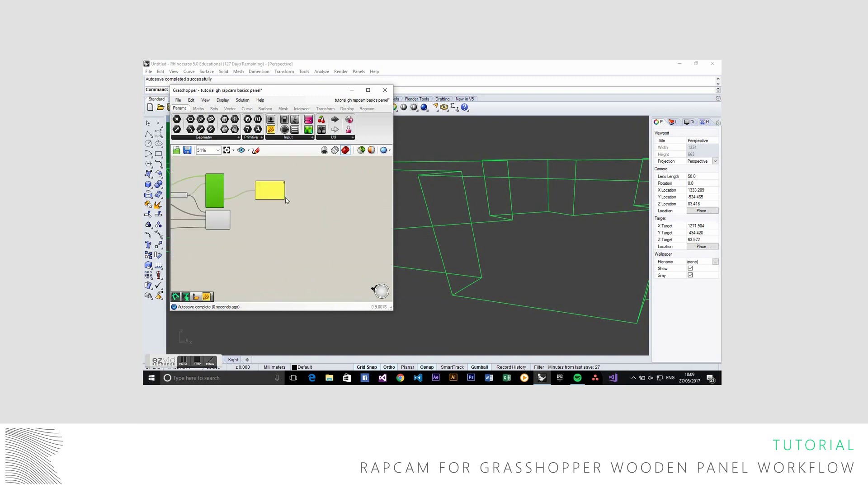
Enlarge the panel and read through the generated Kuka code listed in it
drag(286, 200, 320, 262)
scroll(298, 247, up, 5)
scroll(272, 213, down, 2)
right_drag(303, 255, 254, 245)
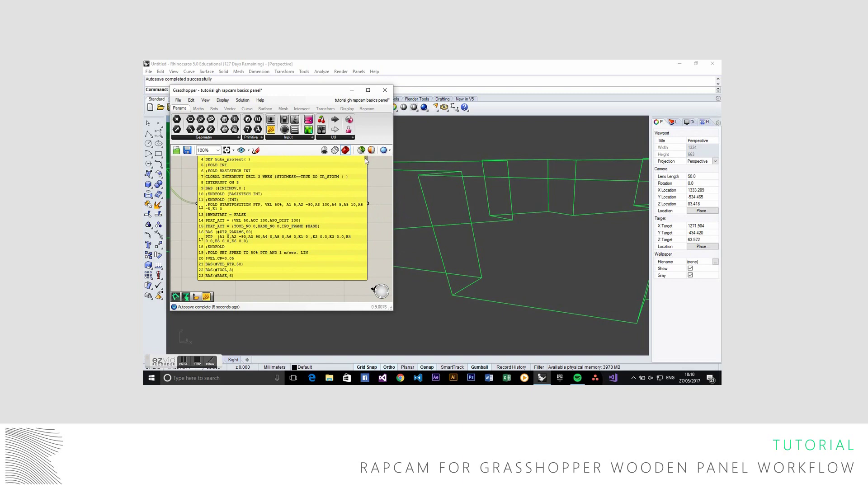
scroll(367, 176, down, 5)
drag(365, 176, 393, 281)
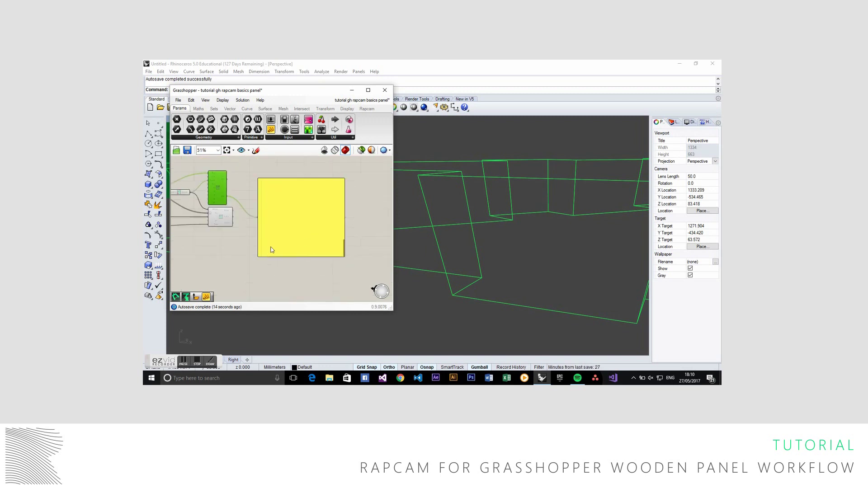
Delete the panel connected to the Inst output
scroll(322, 233, down, 4)
click(308, 270)
click(272, 226)
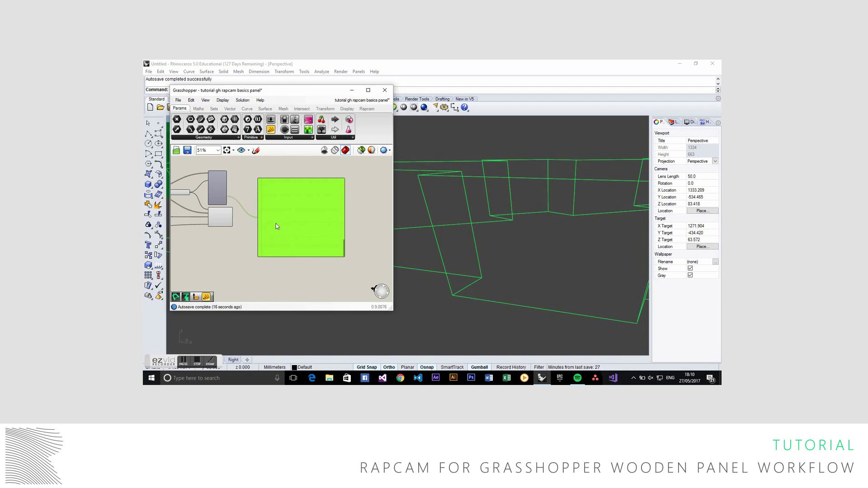
key(Delete)
Frame the whole robot and the panel curves in the Perspective viewport
right_drag(282, 222, 342, 233)
scroll(341, 234, down, 2)
scroll(254, 240, down, 1)
scroll(224, 230, up, 4)
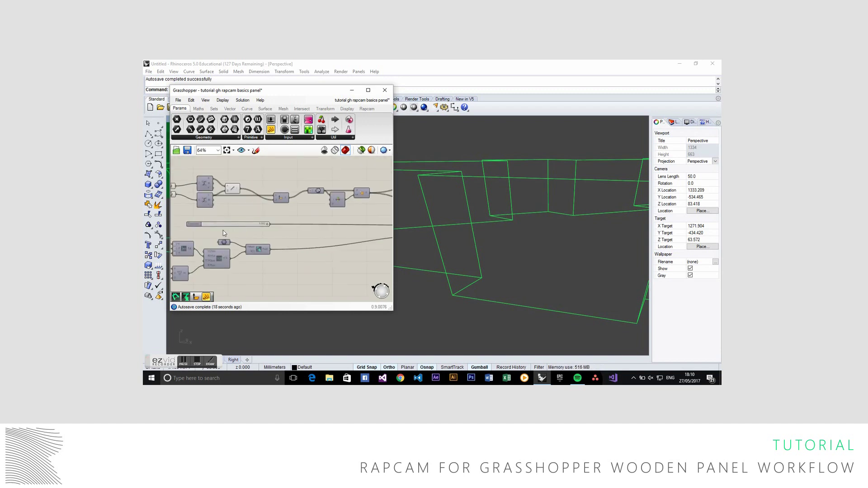
right_drag(530, 183, 517, 194)
scroll(517, 194, down, 10)
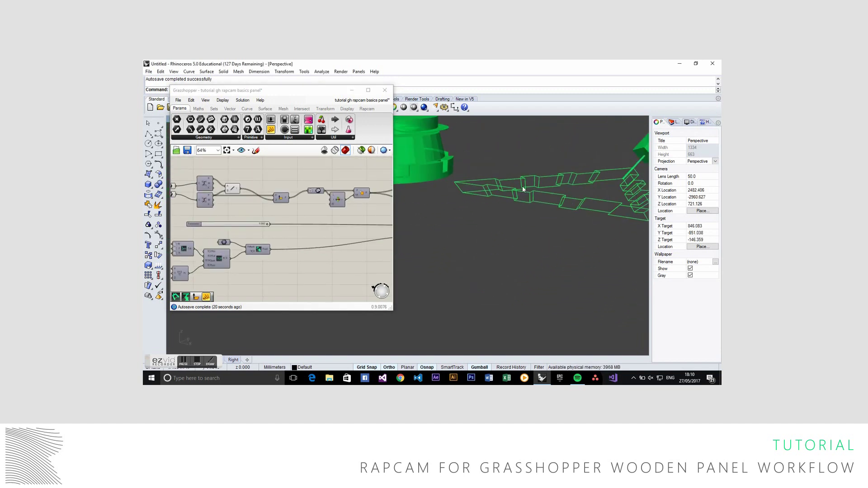
shift+right_drag(543, 156, 550, 275)
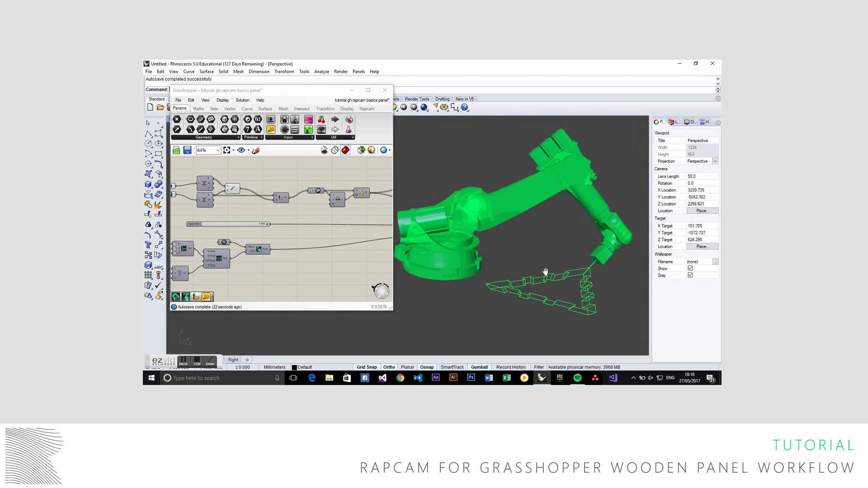
Examine the robot simulation component's t and Tool inputs and the Parameter slider that feeds t
click(278, 259)
scroll(328, 234, up, 5)
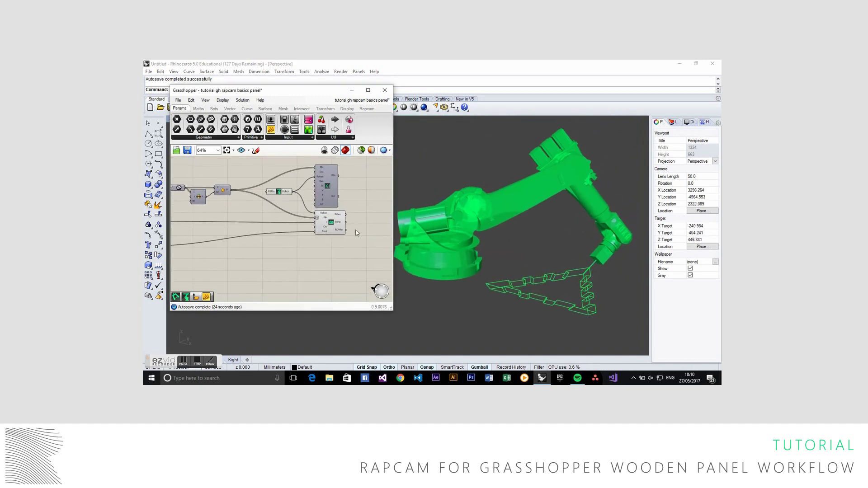
mouse_move(322, 231)
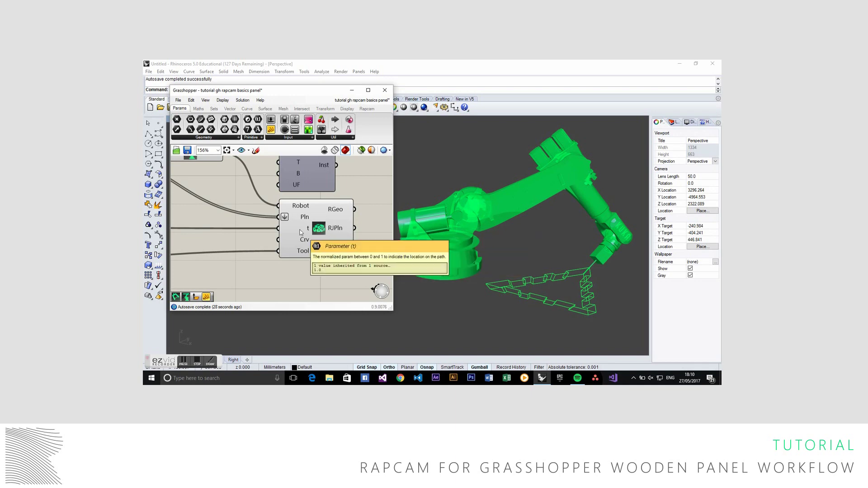
mouse_move(303, 210)
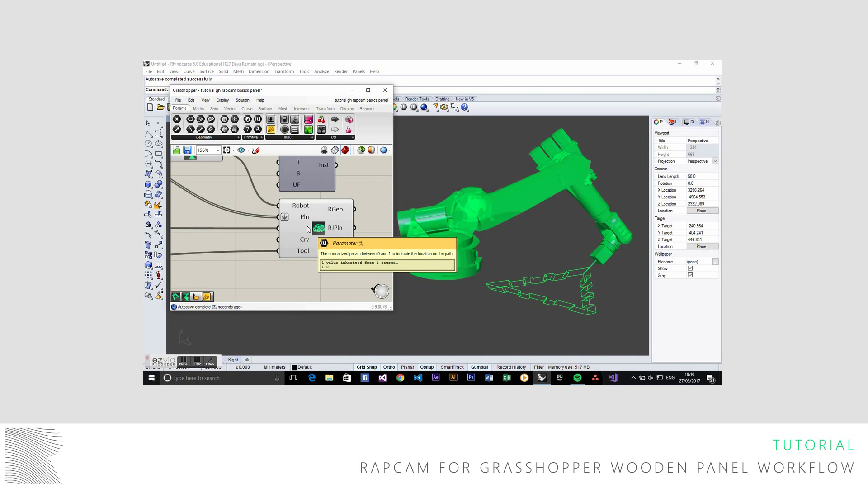
scroll(307, 230, down, 6)
right_drag(217, 249, 341, 236)
scroll(306, 225, up, 6)
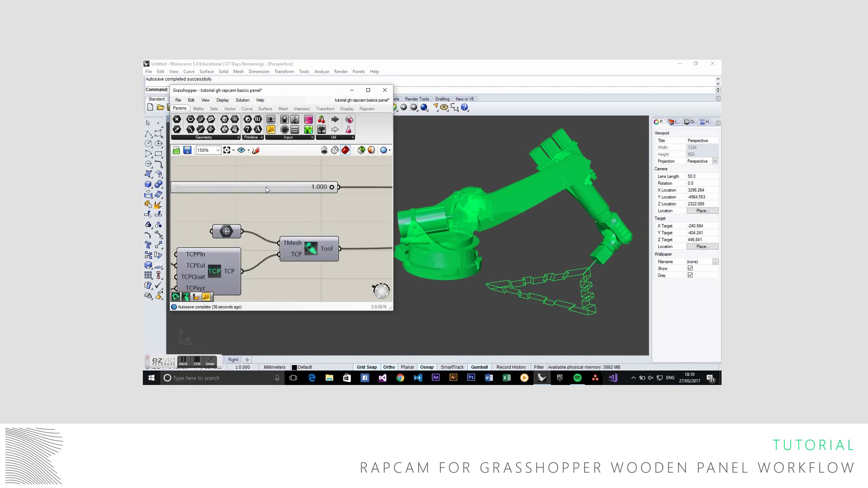
scroll(313, 206, down, 2)
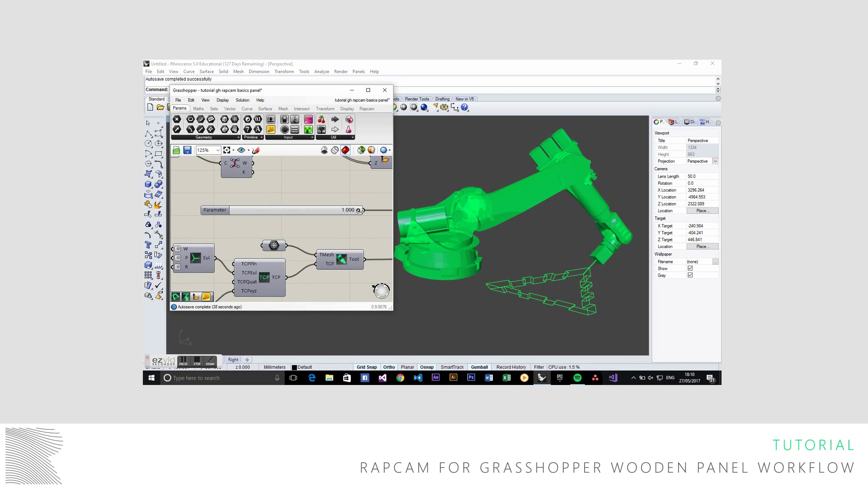
mouse_move(358, 211)
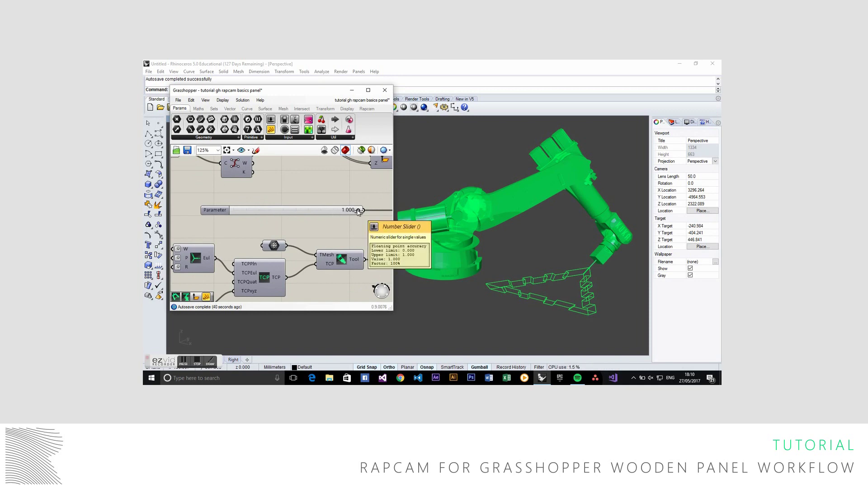
scroll(205, 222, down, 5)
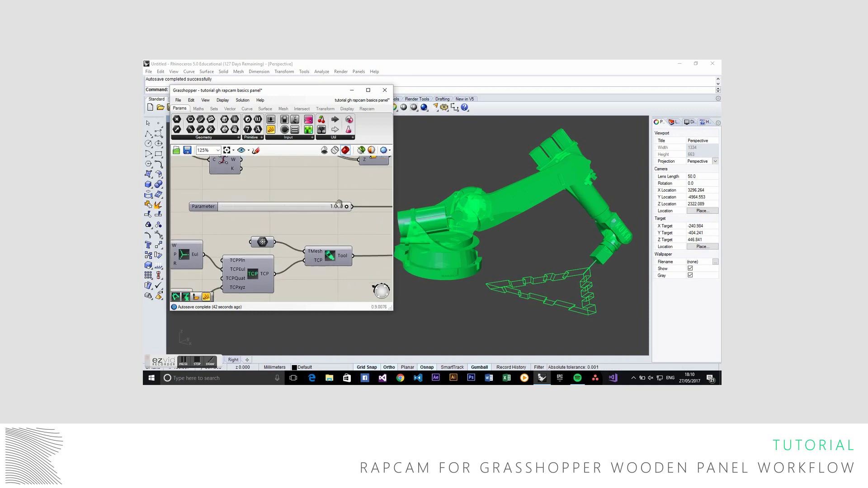
scroll(204, 222, up, 8)
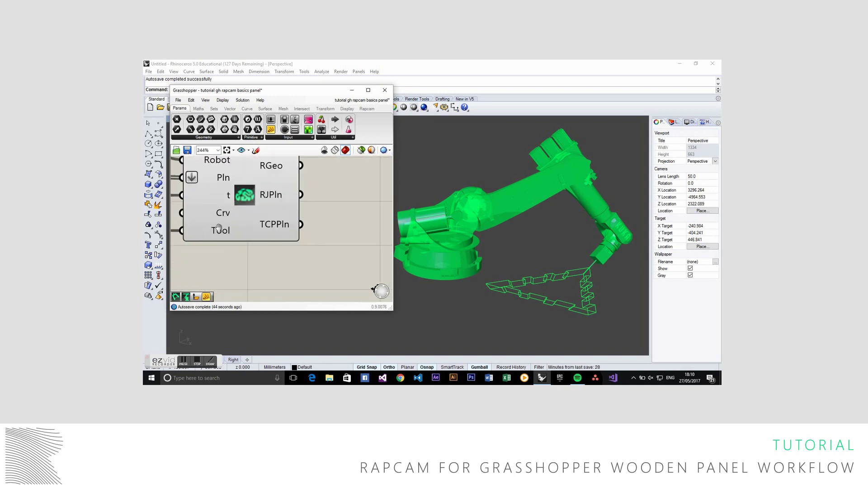
mouse_move(266, 226)
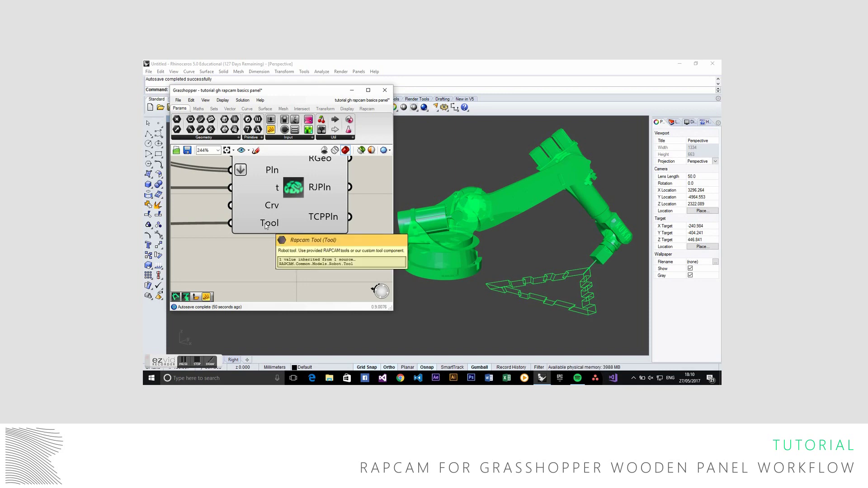
right_drag(285, 178, 305, 207)
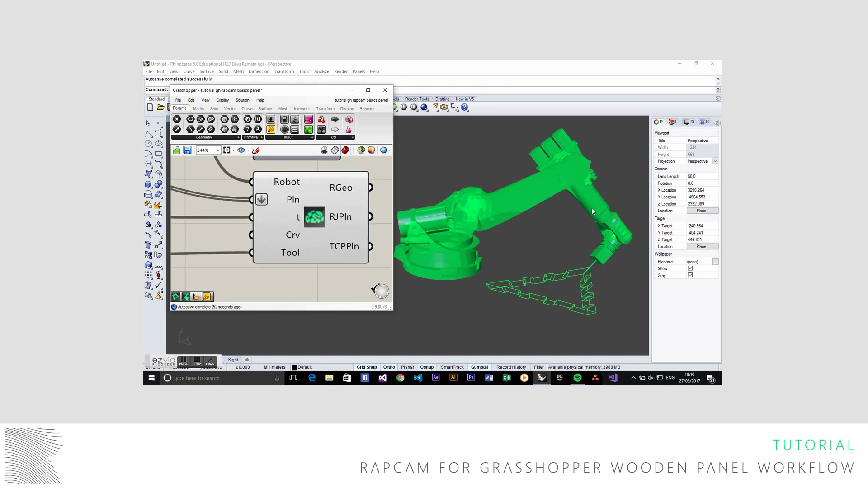
Simulate the robot's motion along the panel path by lowering the Parameter slider to about 0.739 and on towards its lower limit
right_drag(228, 235, 275, 219)
scroll(275, 219, down, 1)
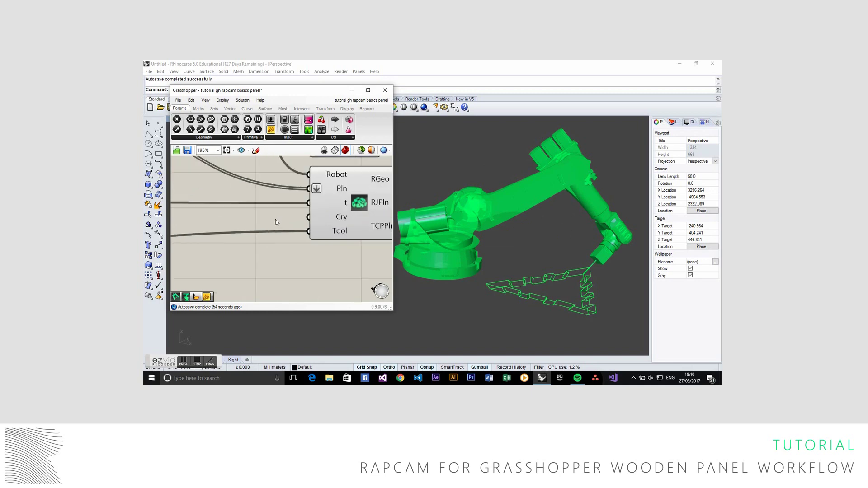
scroll(275, 219, down, 3)
right_drag(181, 238, 278, 219)
scroll(271, 221, down, 3)
scroll(278, 219, up, 4)
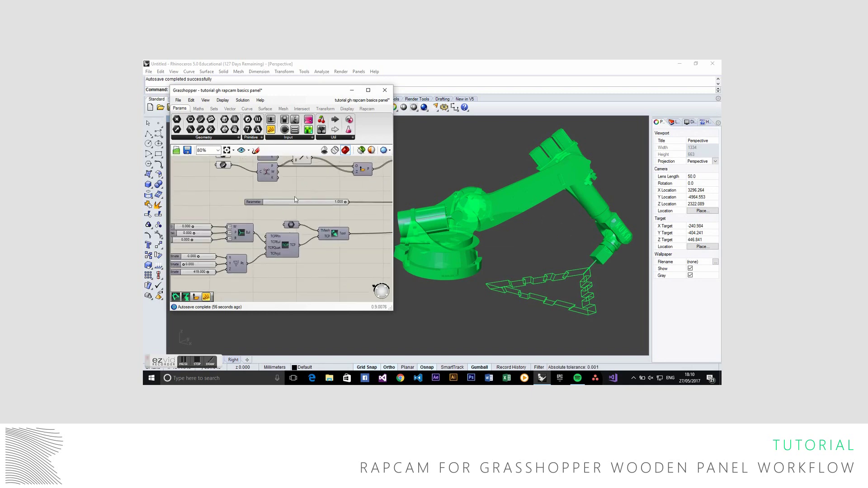
right_drag(334, 228, 359, 239)
scroll(362, 217, up, 1)
drag(373, 225, 334, 225)
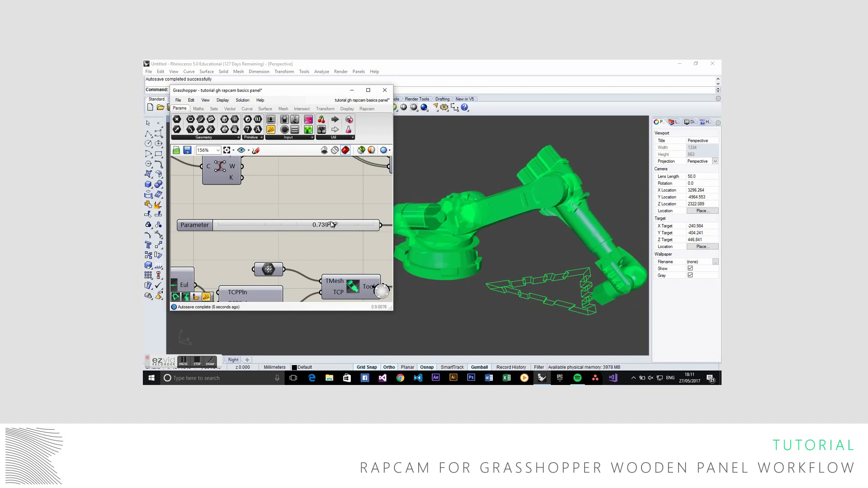
drag(332, 224, 212, 222)
scroll(255, 206, down, 5)
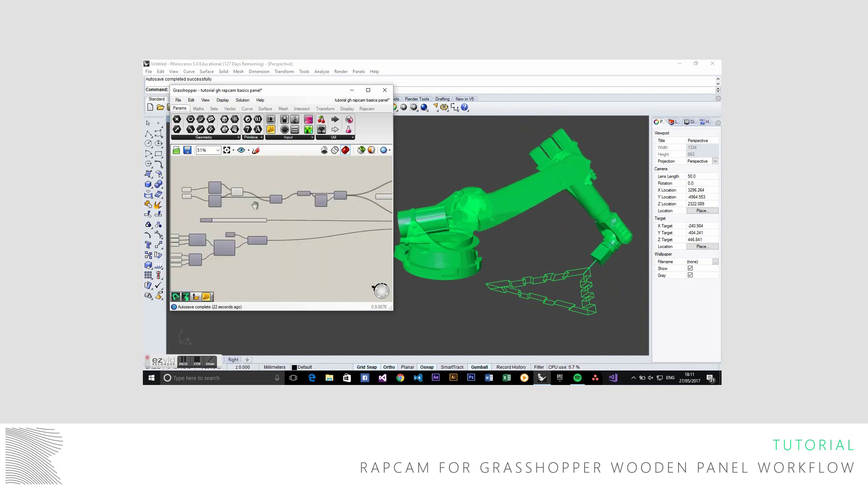
scroll(231, 196, down, 3)
drag(293, 213, 187, 184)
scroll(265, 210, up, 2)
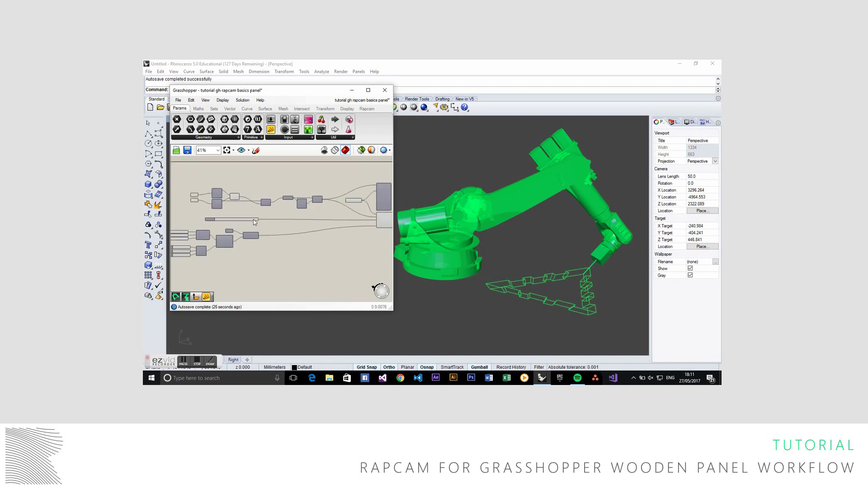
scroll(313, 207, down, 2)
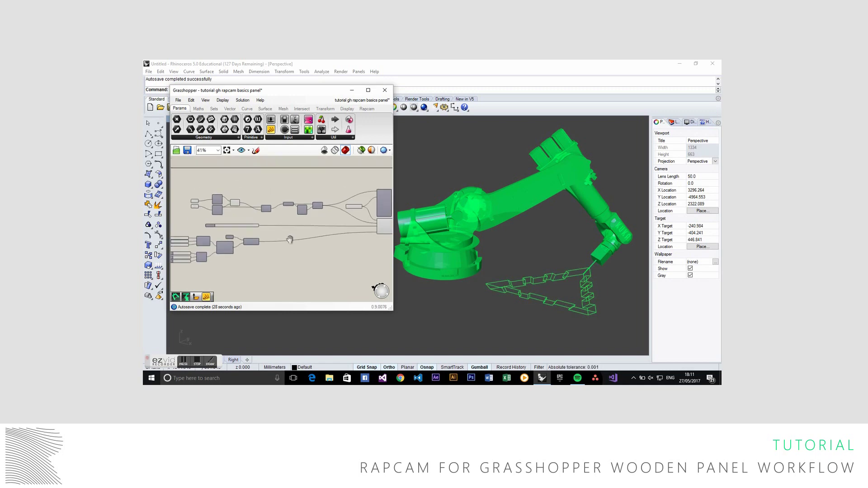